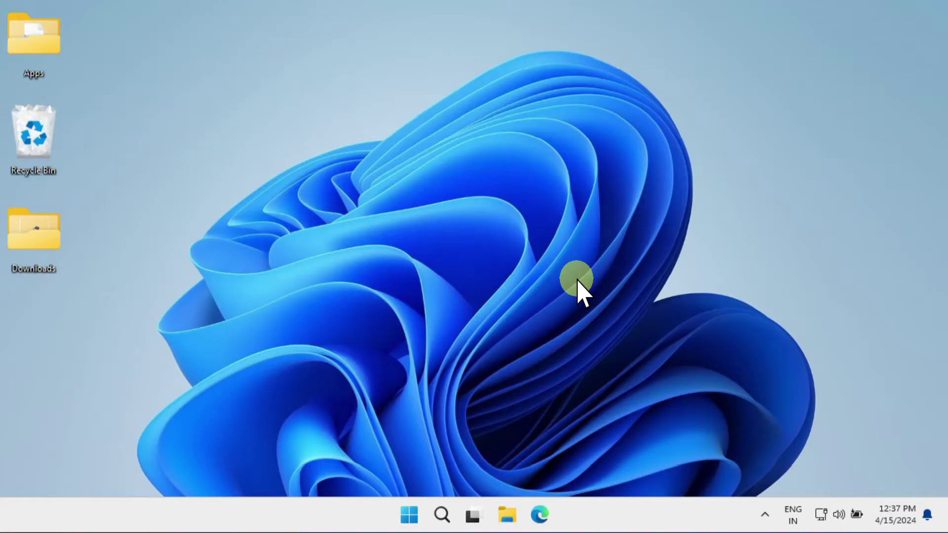
- Shift-restart Windows, then choose Troubleshoot > Advanced options > UEFI Firmware Settings to reboot into firmware
click(409, 515)
click(660, 467)
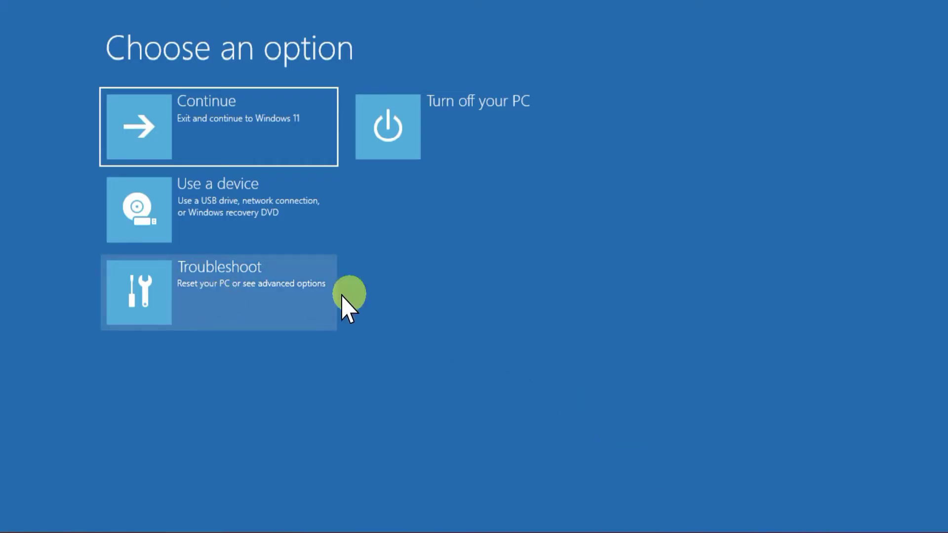
click(242, 290)
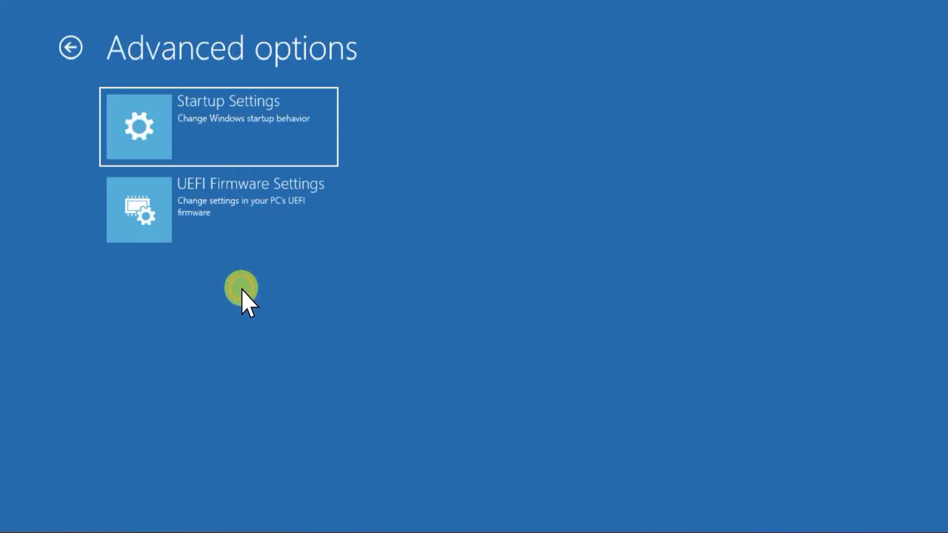
click(230, 208)
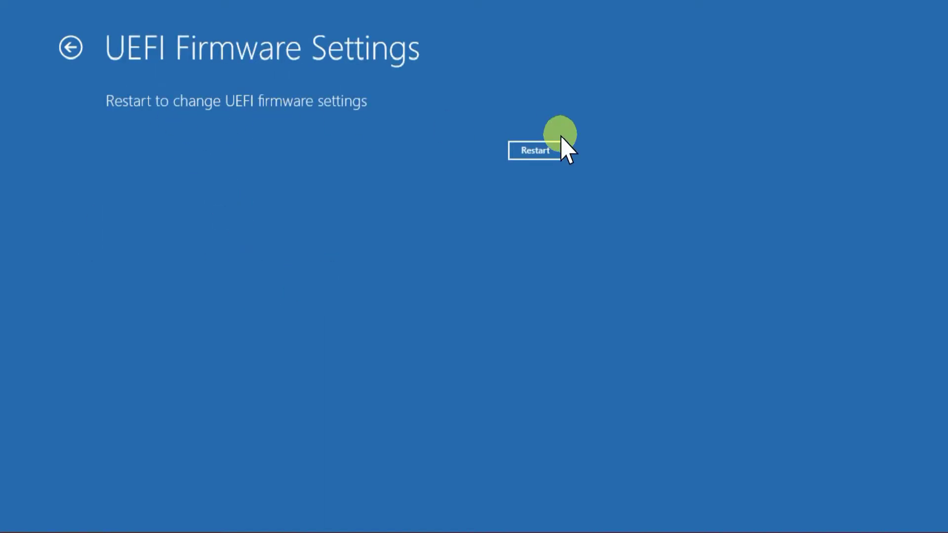
click(537, 151)
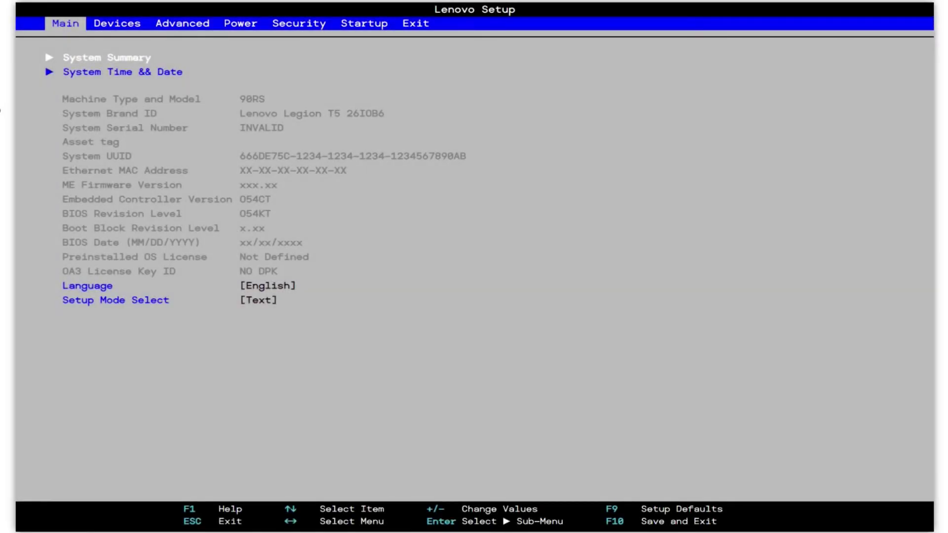
- In the Startup tab's First Boot Device list, move Windows Boot Manager above ubuntu
key(Right)
key(Right)
key(Right)
key(Right)
key(Right)
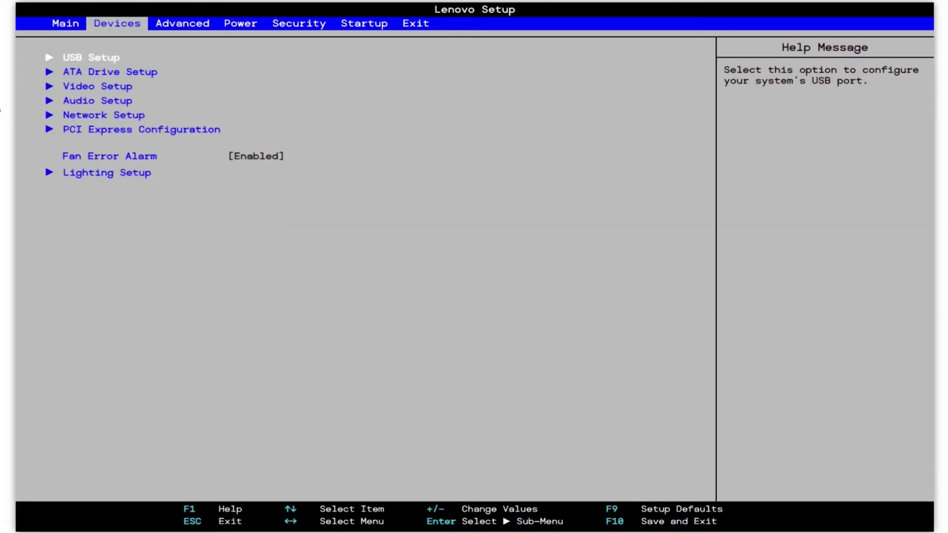
key(Down)
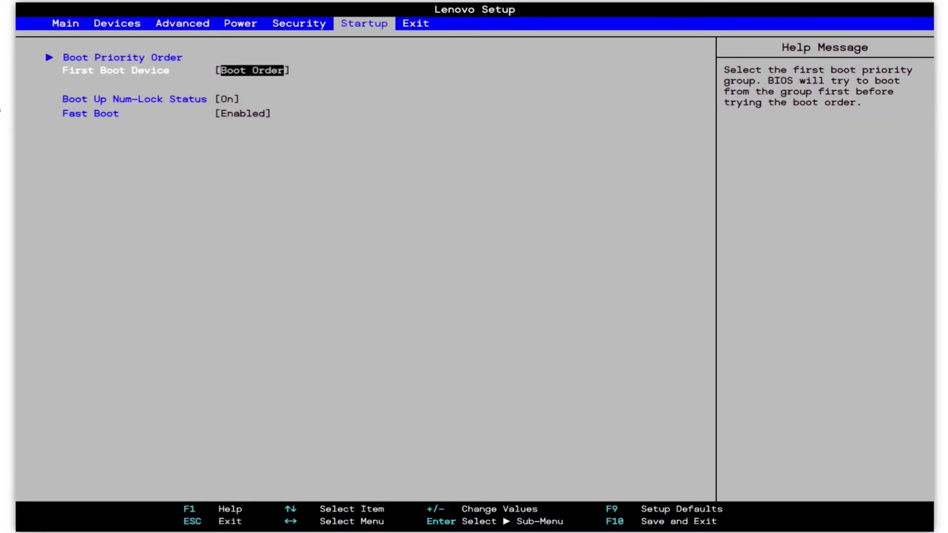
key(Return)
key(Down)
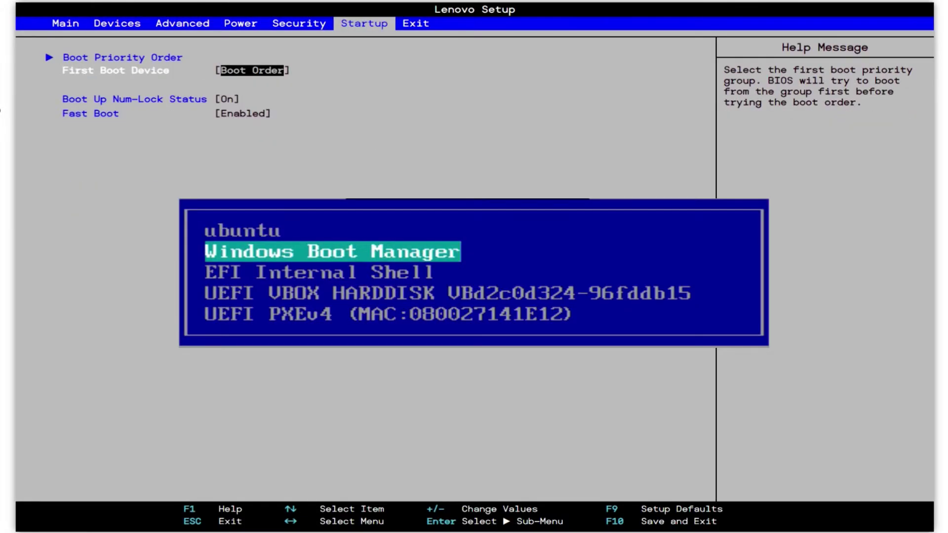
key(plus)
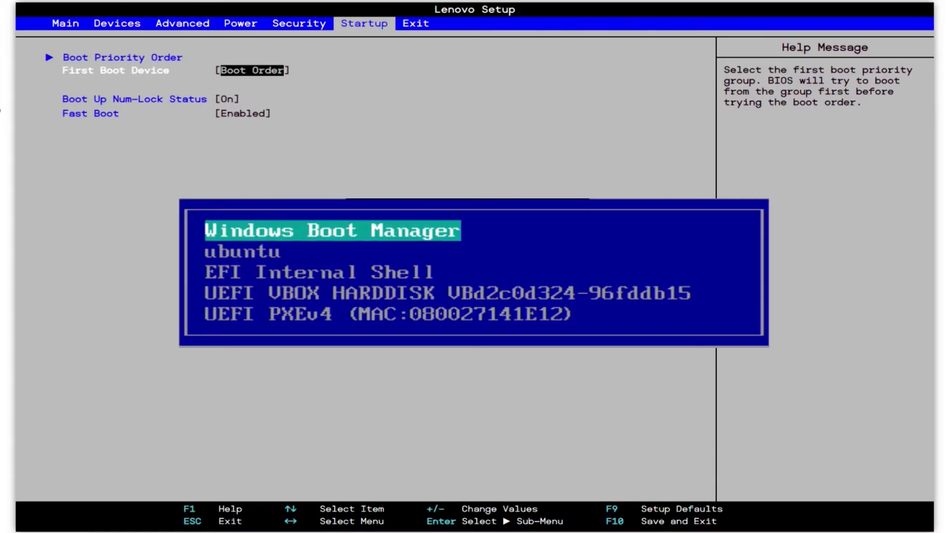
key(Return)
key(Right)
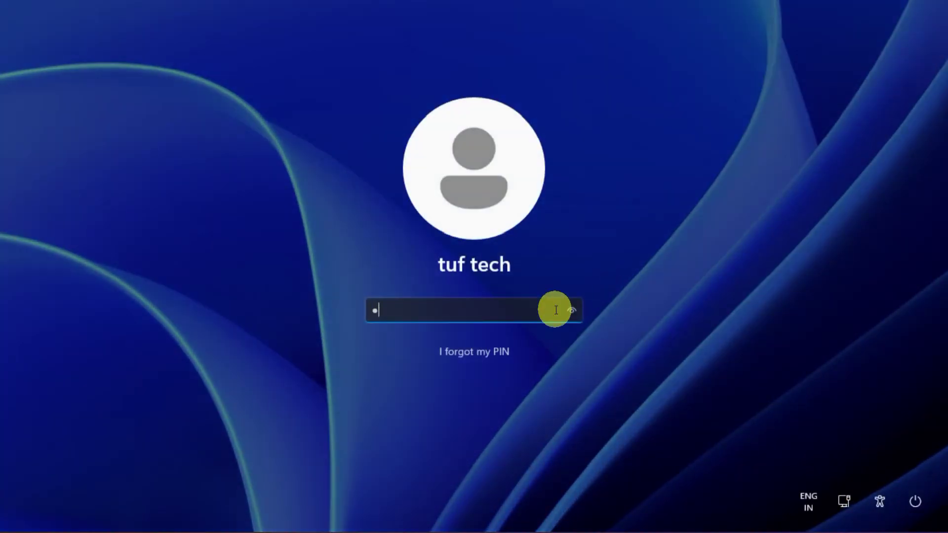
- Enter the PIN on the Windows 11 lock screen to sign in
key(Return)
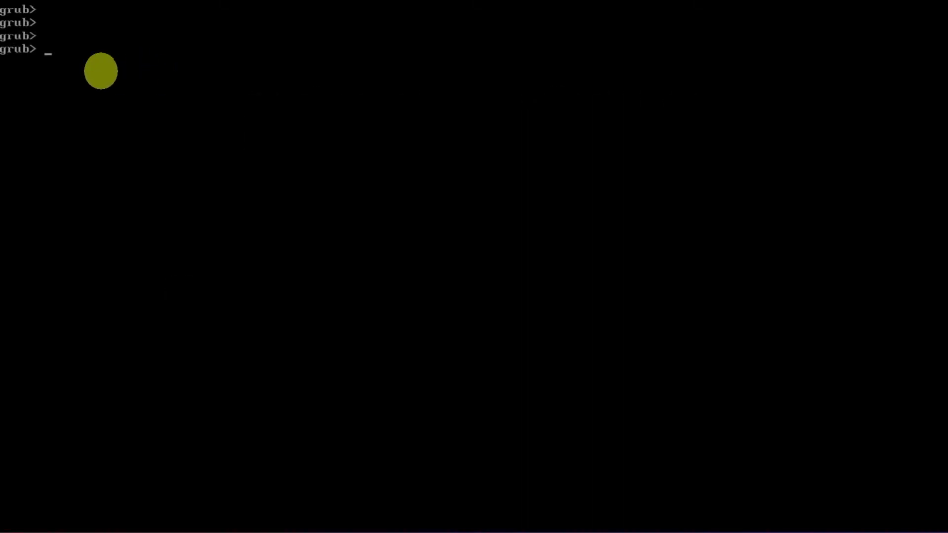
- Run ls to list (hd0), partitions gpt1–gpt5, memdisk, proc and (cd0)
text(ls)
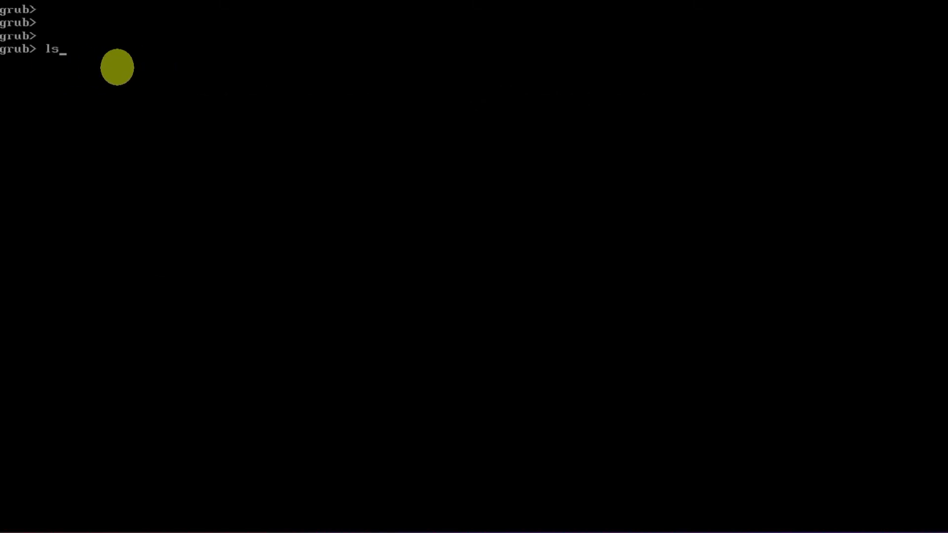
key(Return)
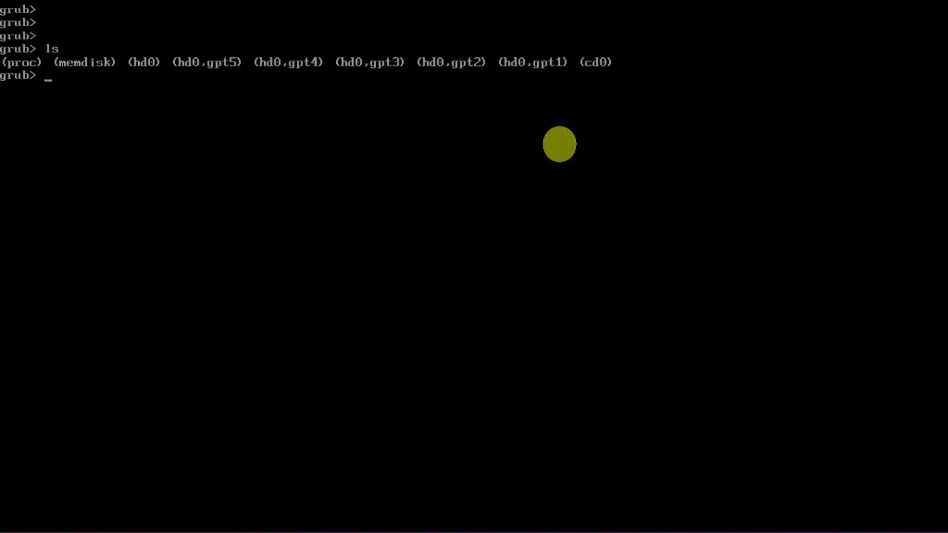
text(ls ()
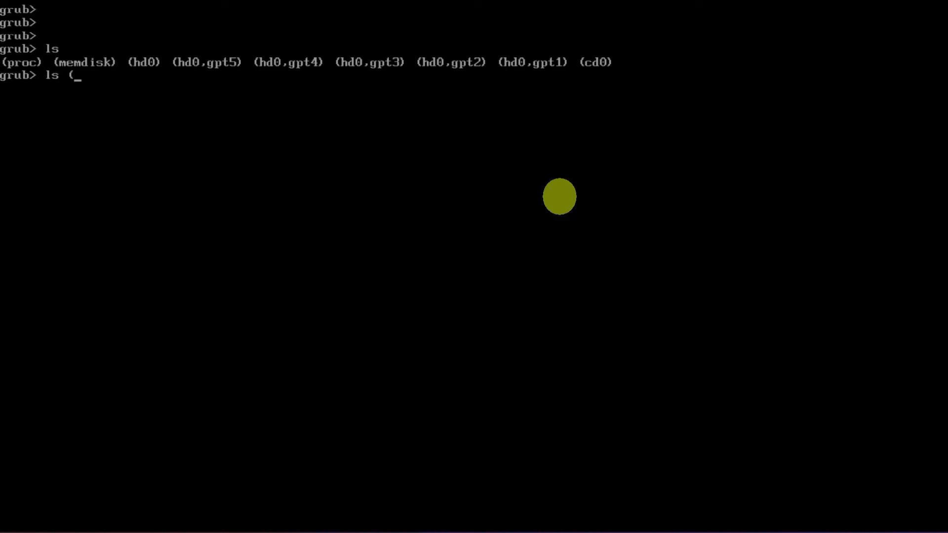
text(hd0,gpt1)/)
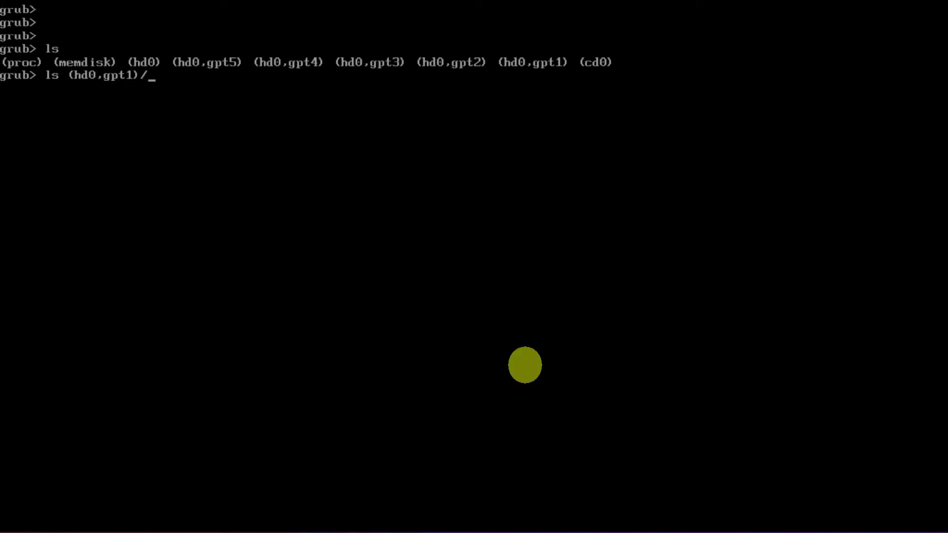
- List the contents of partitions (hd0,gpt1), (hd0,gpt2) and (hd0,gpt3)
key(Return)
key(Up)
key(Left)
key(Left)
key(BackSpace)
text(2)
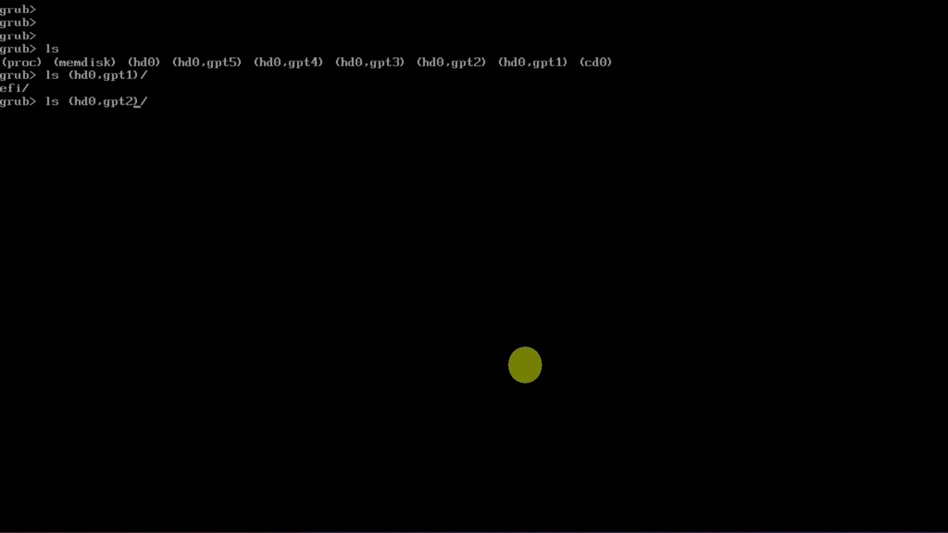
key(Return)
key(Up)
key(Left)
key(Left)
key(BackSpace)
text(3)
key(Return)
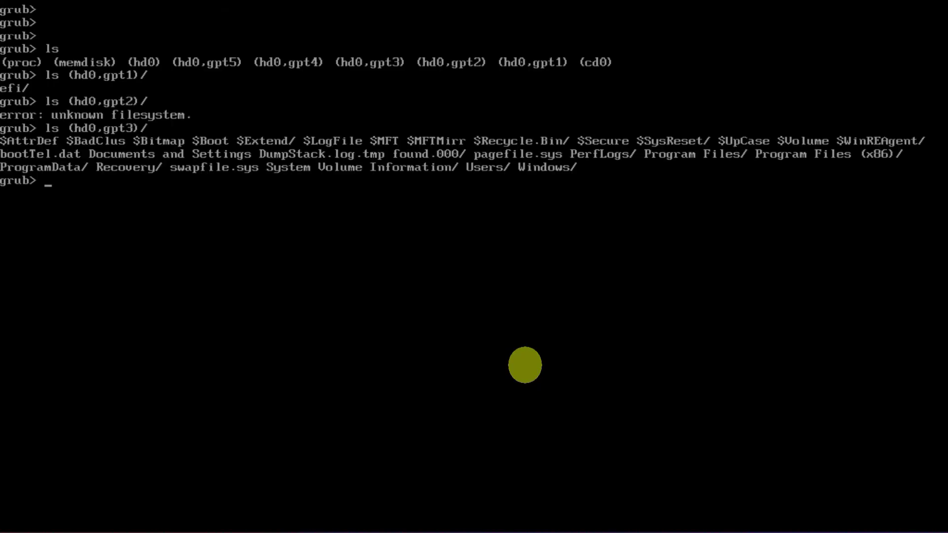
- List partitions (hd0,gpt4) and (hd0,gpt5), finding the Linux system on gpt4
key(Up)
key(Left)
key(Left)
key(BackSpace)
text(4)
key(Return)
key(Up)
key(Left)
key(Left)
key(BackSpace)
text(5)
key(Return)
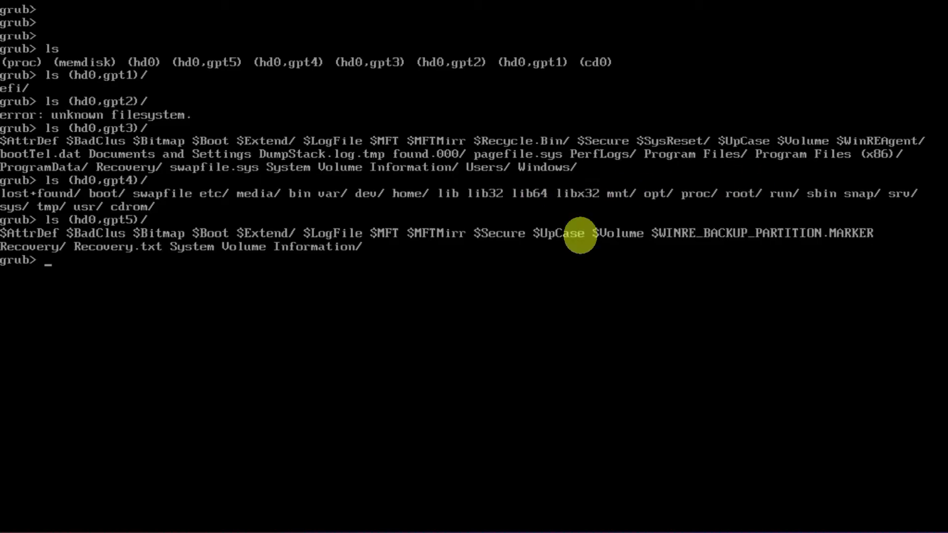
- List (hd0,gpt4)/boot/, revealing the vmlinuz and initrd 6.5.0-27-generic files
key(Up)
key(Left)
key(Left)
key(Left)
key(Delete)
text(4)
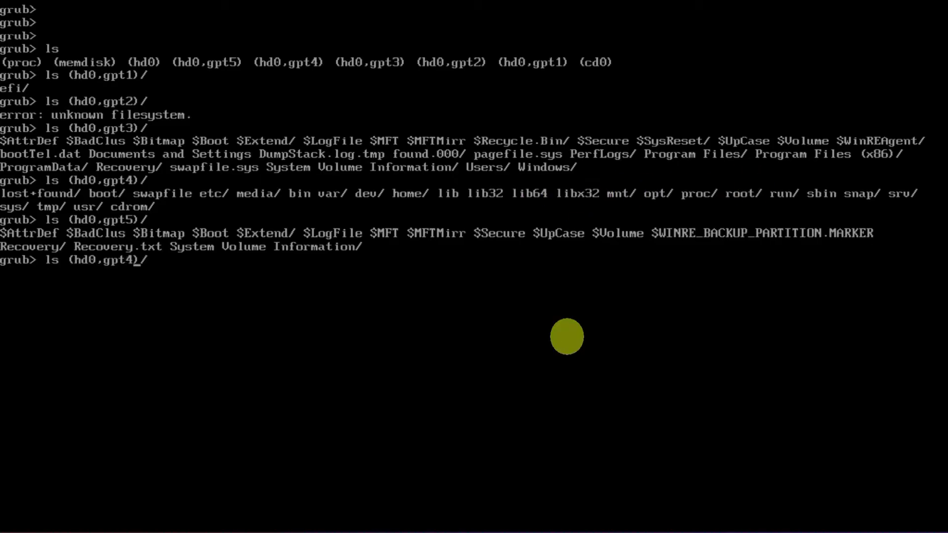
key(End)
text(boot/)
key(Return)
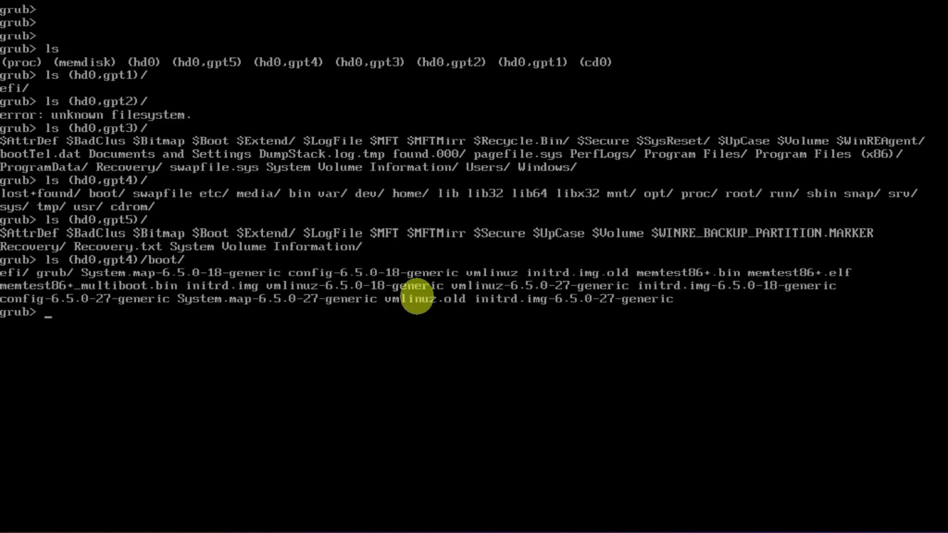
text(set prefix=(hd)
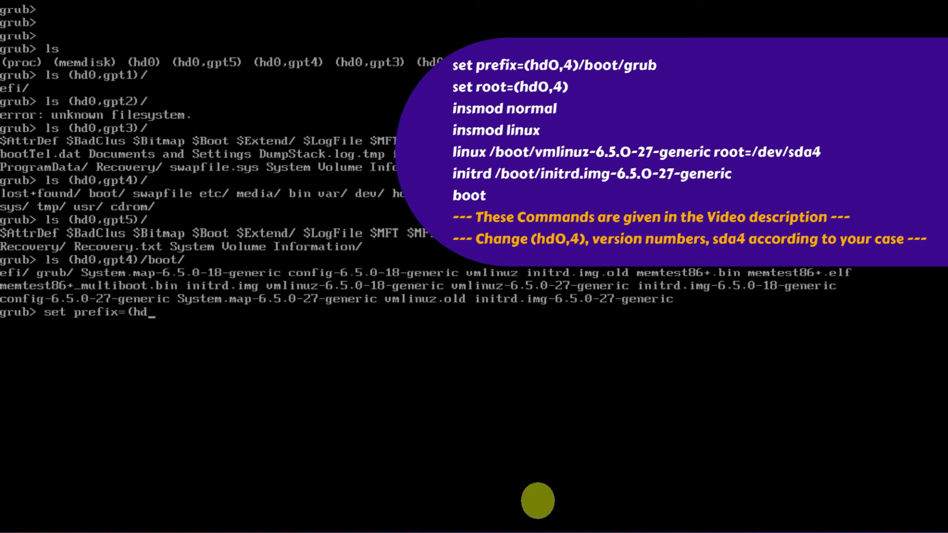
text(0,gpt4)/boot/grub)
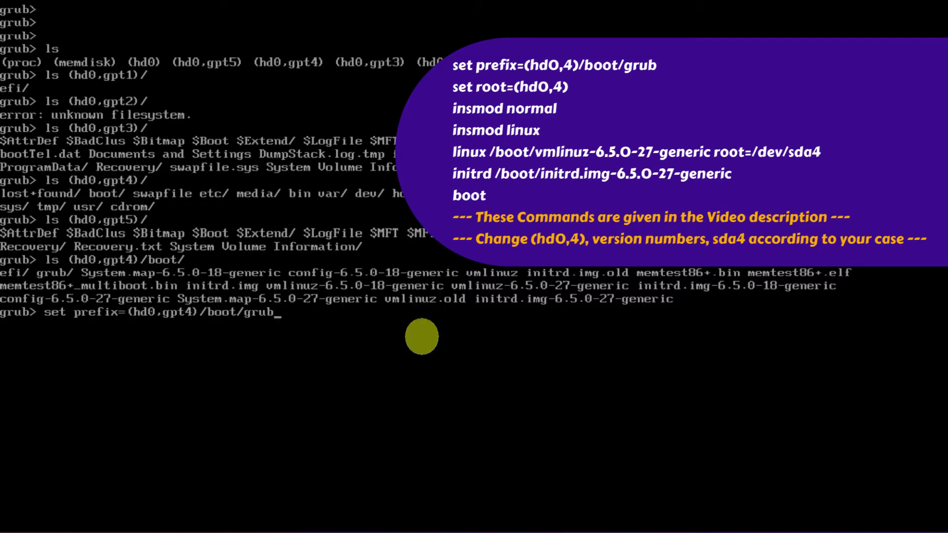
- Set prefix to (hd0,gpt4)/boot/grub and root to (hd0,gpt4)
key(Return)
key(Up)
key(Left)
key(Left)
key(Left)
key(Left)
key(Left)
key(Left)
key(Left)
key(Left)
key(Left)
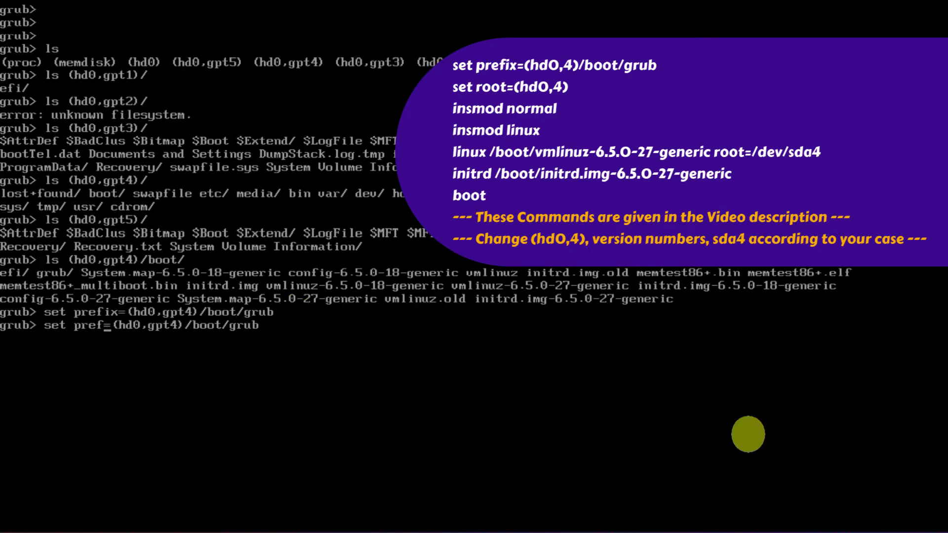
key(BackSpace)
key(BackSpace)
key(BackSpace)
key(BackSpace)
text(root)
key(Right)
key(Right)
key(Right)
key(Right)
key(Right)
key(Right)
key(Right)
key(Right)
key(Right)
key(Right)
key(Right)
key(Delete)
key(Delete)
key(Delete)
key(Delete)
key(Delete)
key(Delete)
key(Delete)
key(Delete)
key(Delete)
key(Delete)
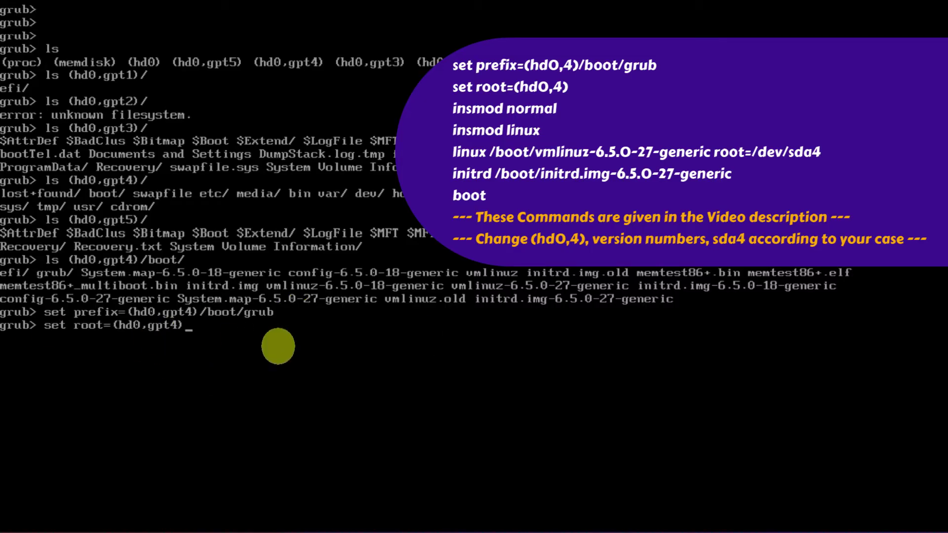
key(Return)
- Load the normal and linux GRUB modules with insmod
text(insmod normal)
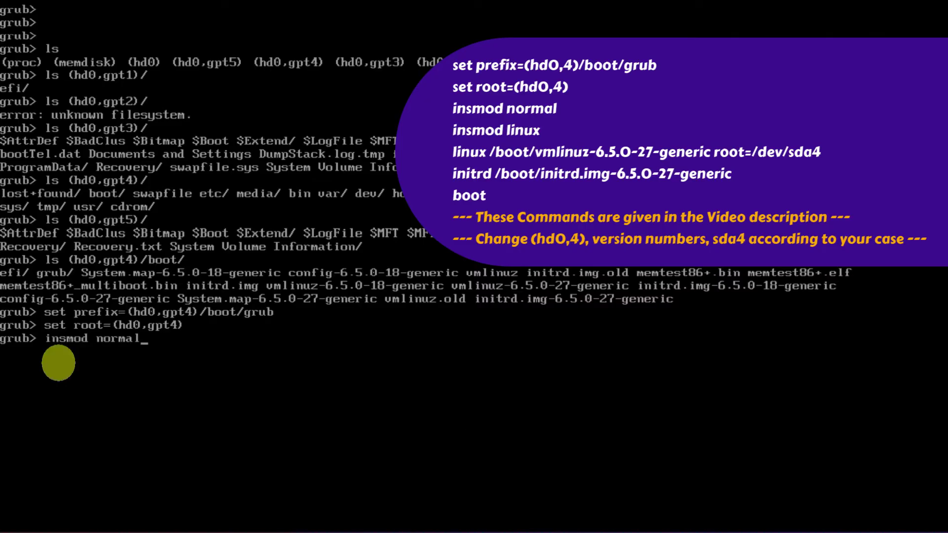
key(Up)
key(BackSpace)
key(BackSpace)
key(BackSpace)
key(BackSpace)
key(BackSpace)
key(BackSpace)
text(linux)
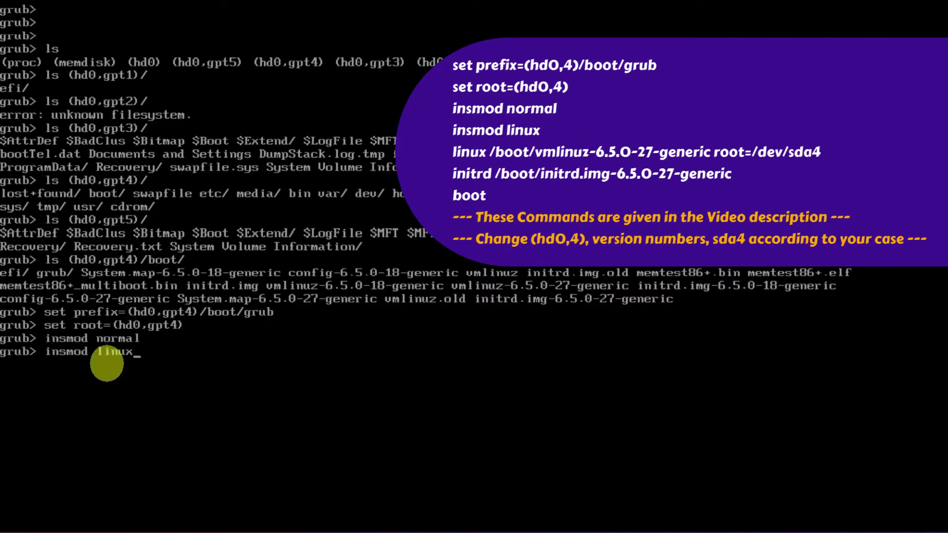
key(Return)
- Enter the linux line for /boot/vmlinuz-6.5.0-27-generic with root=/dev/sda4
text(linux /boot/vmlinuz-6.5.0-2)
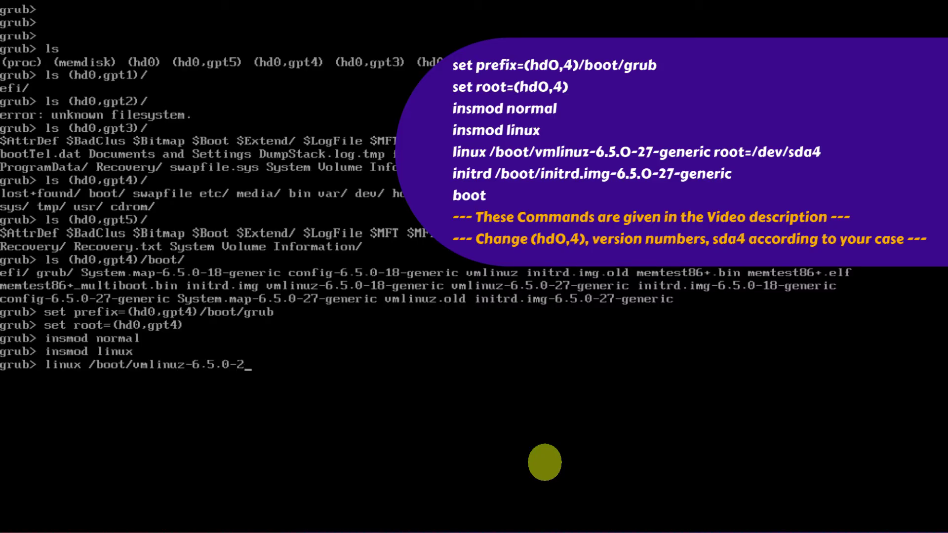
text(7)
key(Tab)
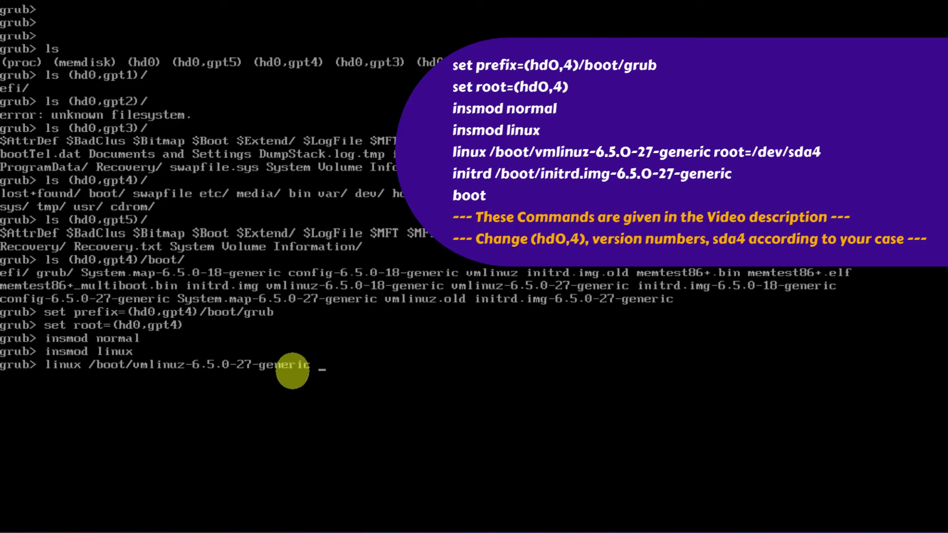
text(root=)
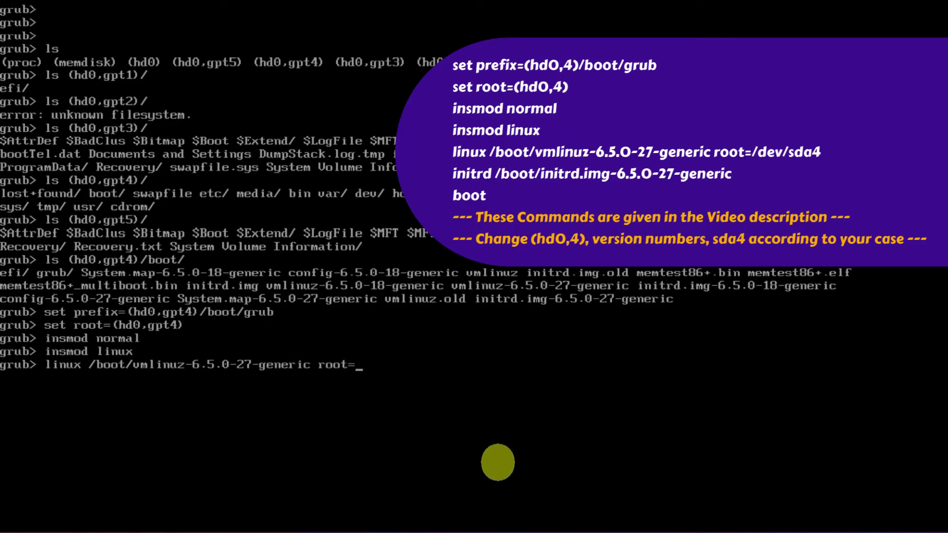
text(/dev/sda4)
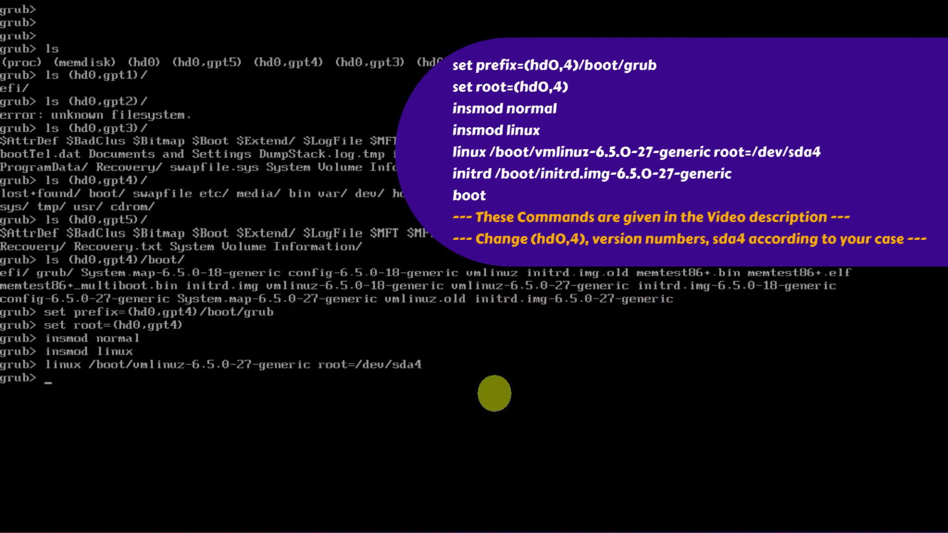
- Load the matching initrd.img-6.5.0-27-generic with initrd, then boot Ubuntu
key(Up)
key(Left)
key(Left)
key(Left)
key(Left)
key(Left)
key(Left)
key(Left)
key(Left)
key(Left)
key(Left)
key(Left)
key(Left)
key(Left)
key(Left)
key(Left)
key(Left)
key(Left)
key(Left)
key(Left)
key(Left)
key(Left)
key(Left)
key(Left)
key(Left)
key(BackSpace)
key(BackSpace)
key(BackSpace)
key(BackSpace)
key(BackSpace)
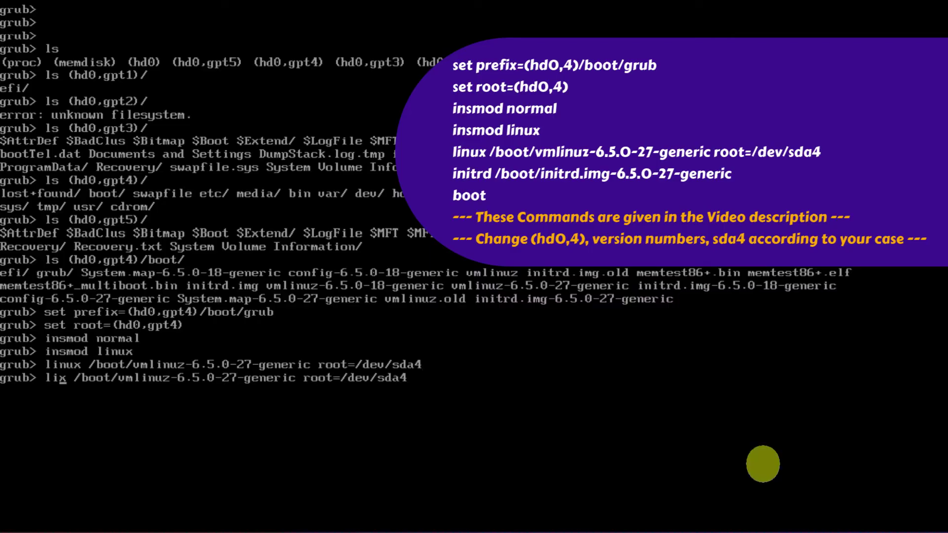
text(initrd)
key(Right)
key(Right)
key(Right)
key(Right)
key(Right)
key(Right)
key(Right)
text(initrd)
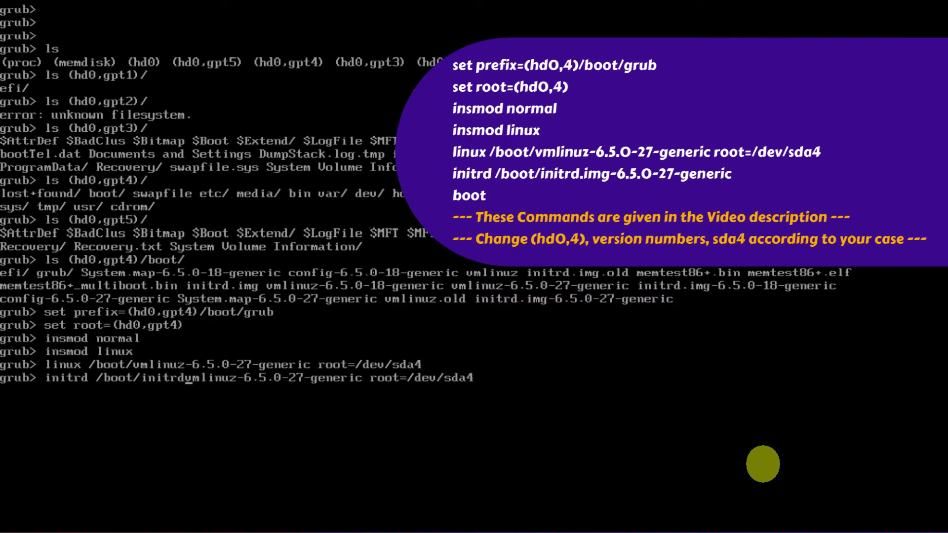
key(Delete)
key(Delete)
key(Delete)
key(Delete)
key(Delete)
key(Delete)
key(Delete)
text(.img)
key(Right)
key(Right)
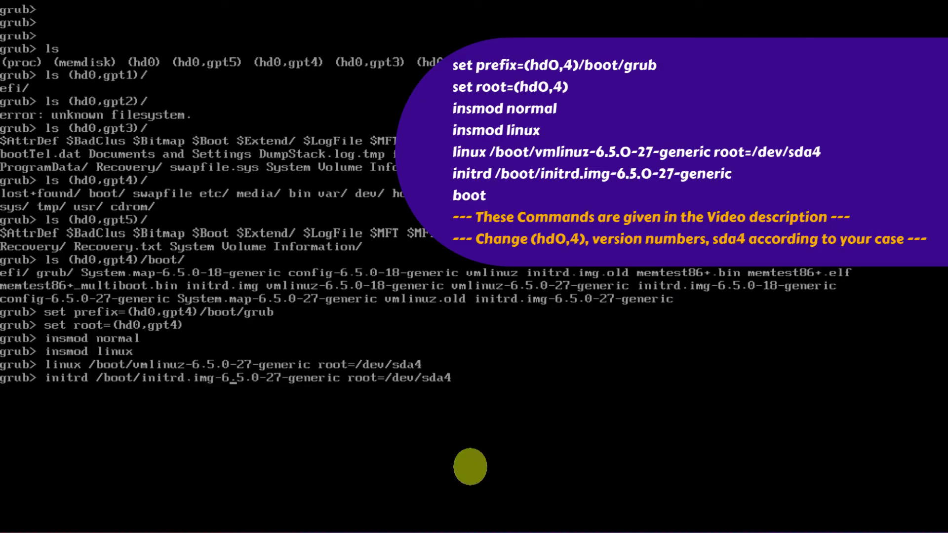
key(Right)
key(Delete)
key(Delete)
key(Delete)
key(Delete)
key(Delete)
key(Delete)
key(Delete)
key(Delete)
key(Delete)
key(Delete)
key(Delete)
key(Delete)
key(Delete)
key(Delete)
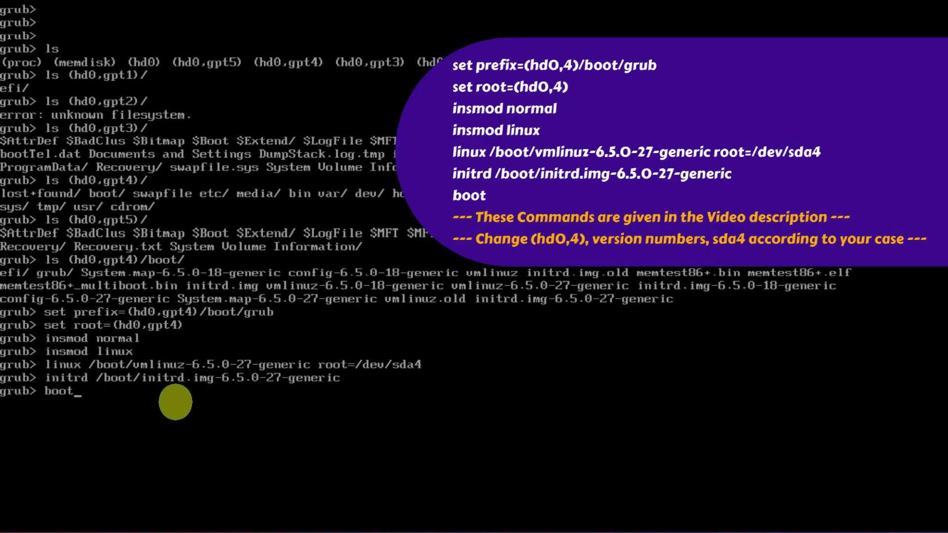
key(Return)
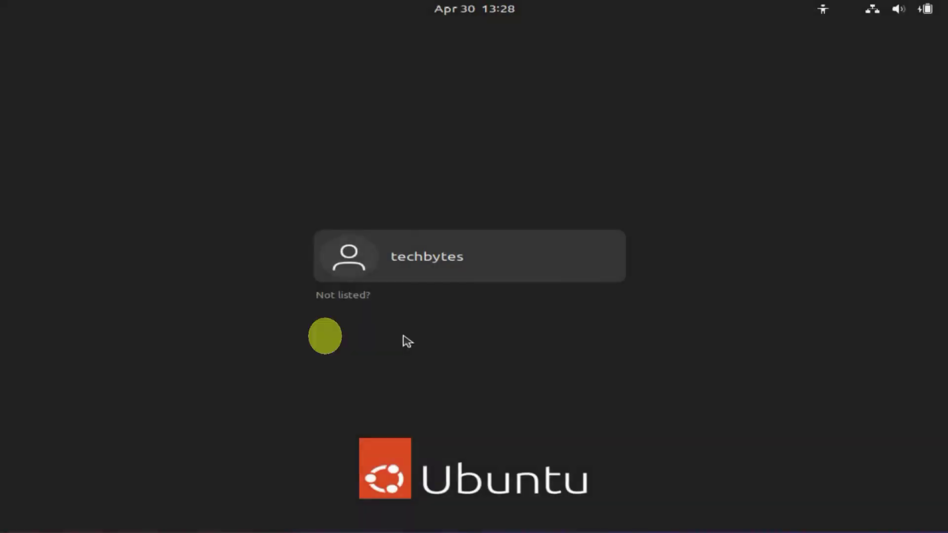
- Log in to Ubuntu with the user account password
click(459, 269)
text(••)
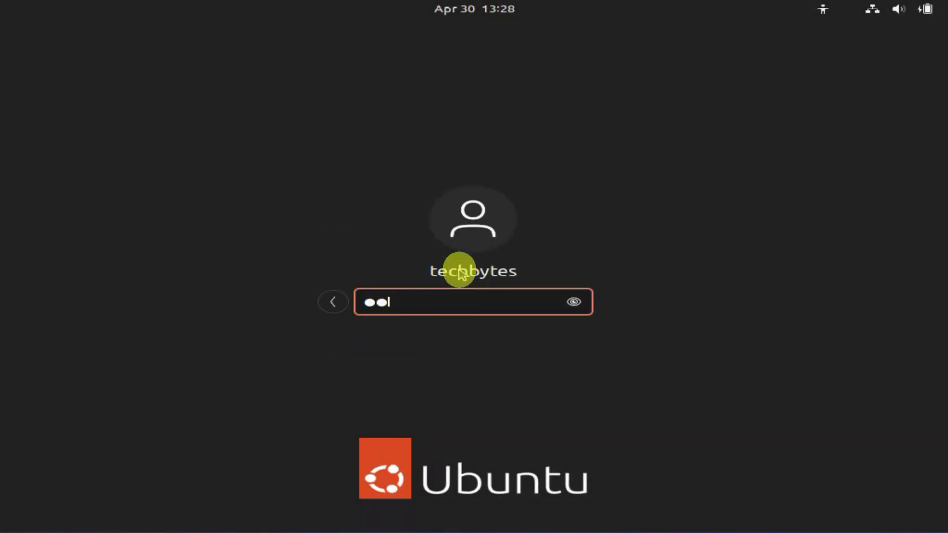
text(••••)
key(Return)
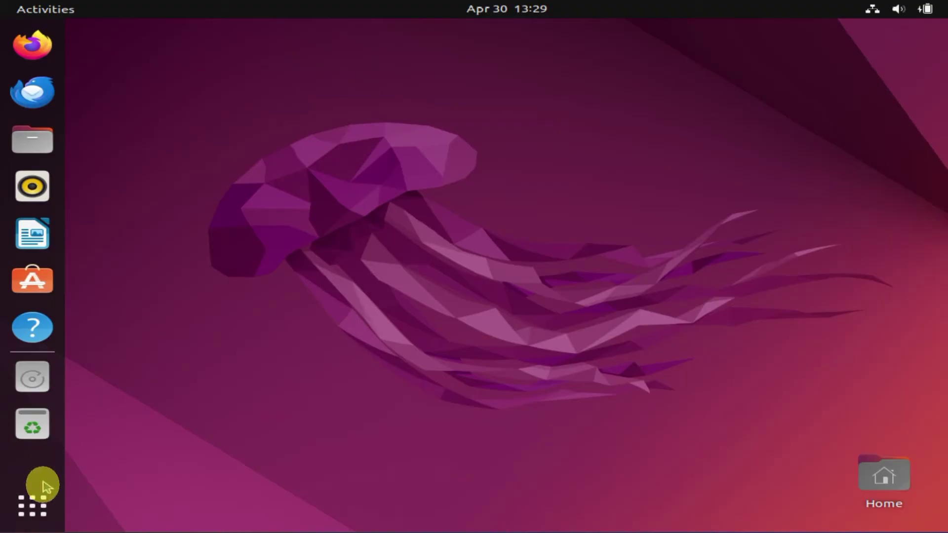
- Launch Terminal and run sudo update-grub, entering the admin password
click(32, 504)
click(421, 46)
text(term)
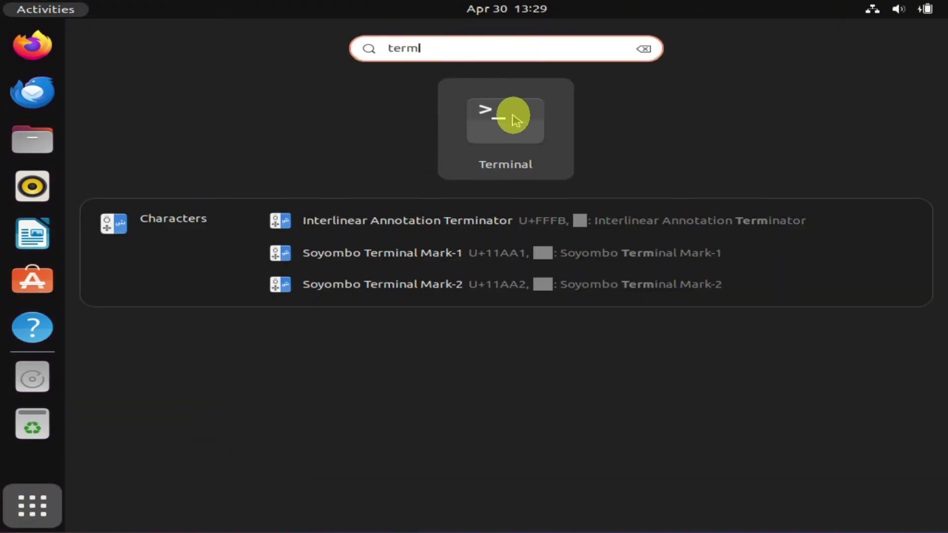
click(512, 112)
text(sudo update-grub)
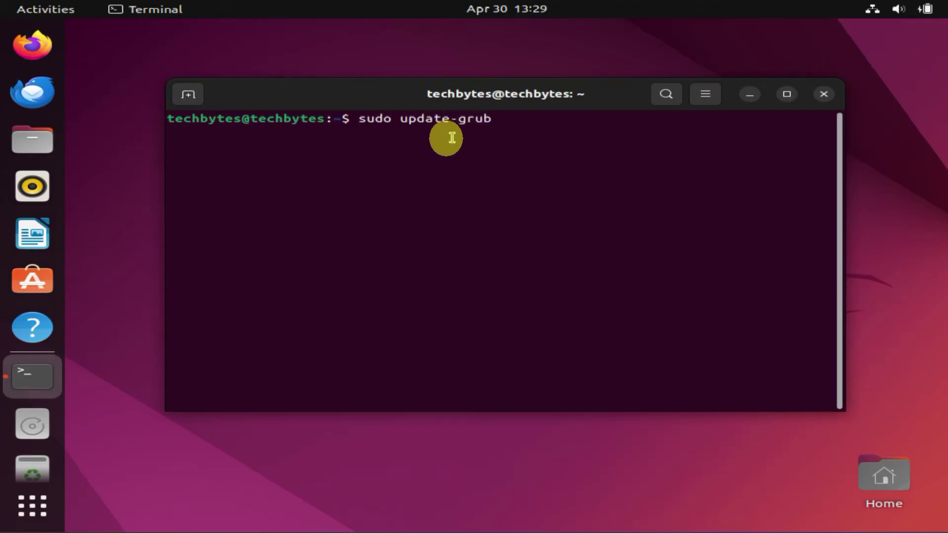
key(Return)
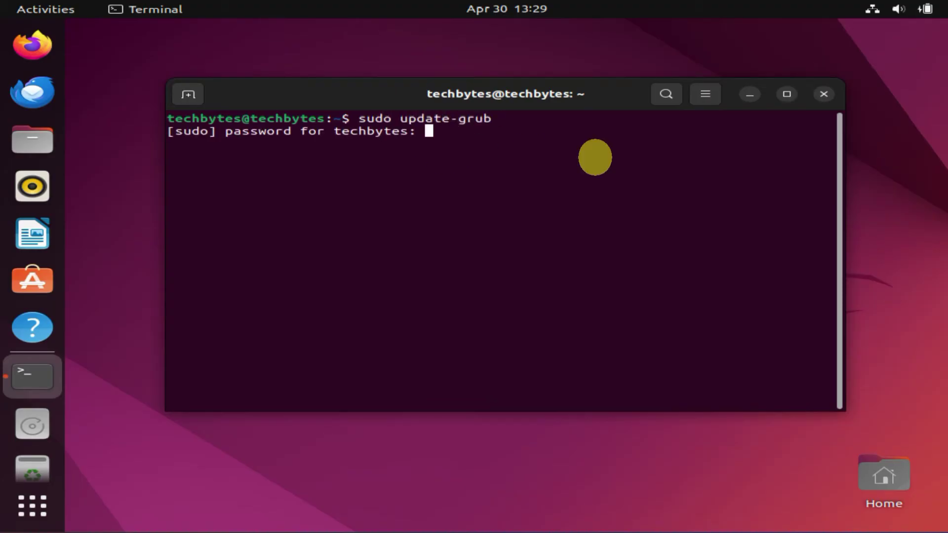
key(Return)
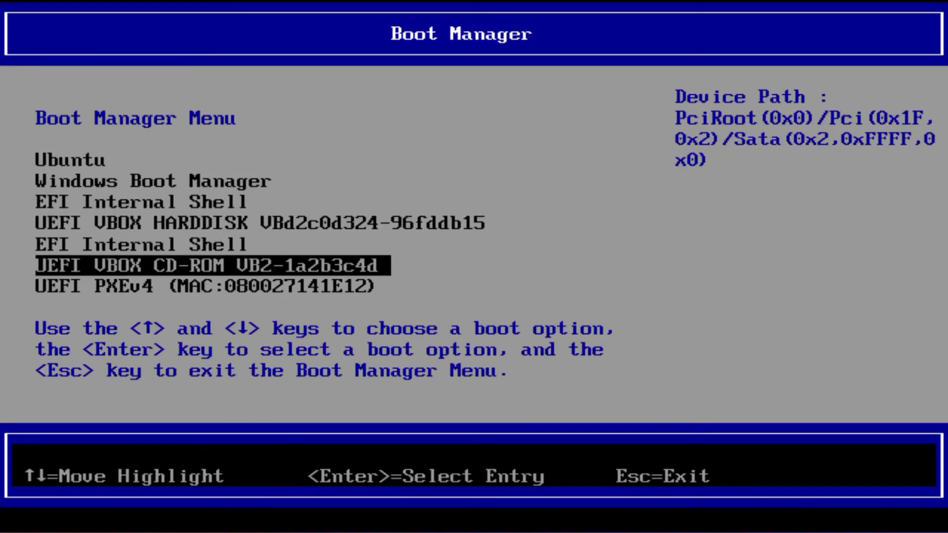
key(Return)
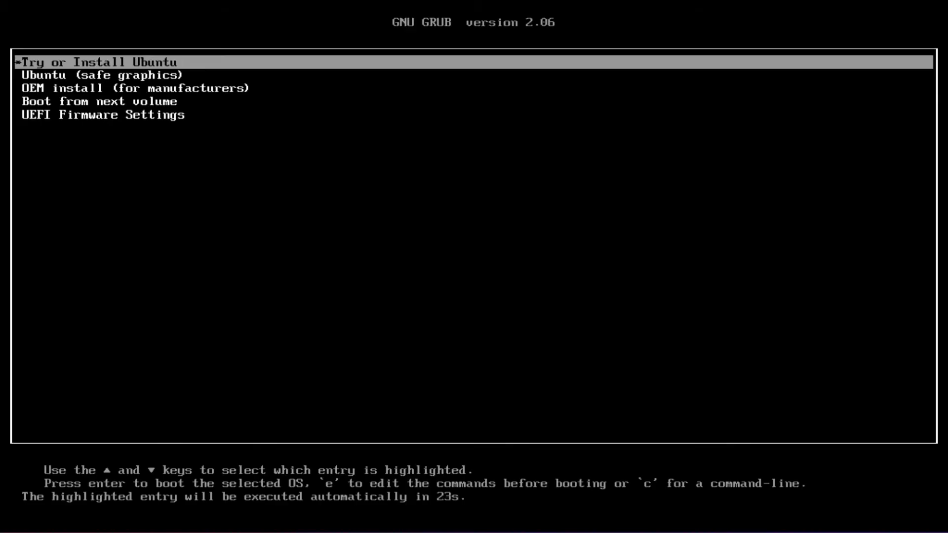
- Boot the CD-ROM entry, select Try or Install Ubuntu, and choose Try Ubuntu
key(Down)
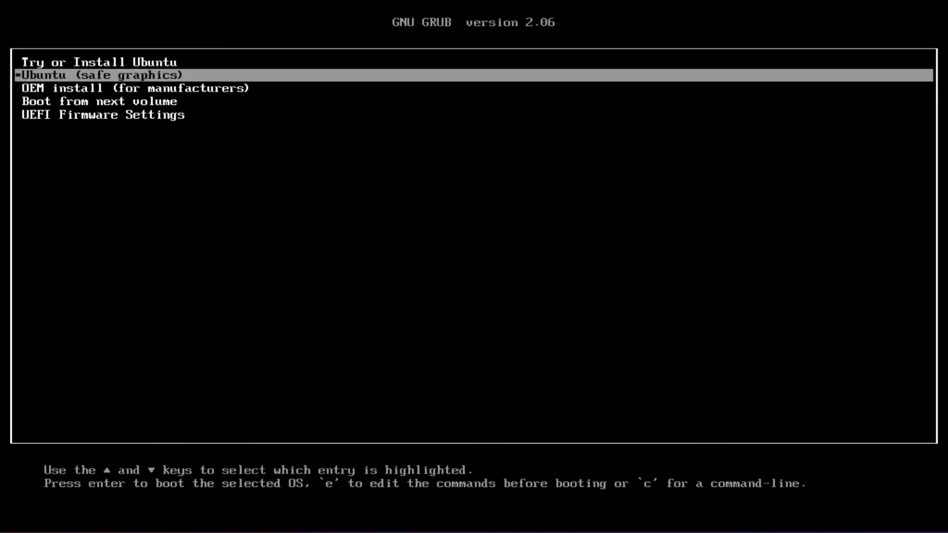
key(Up)
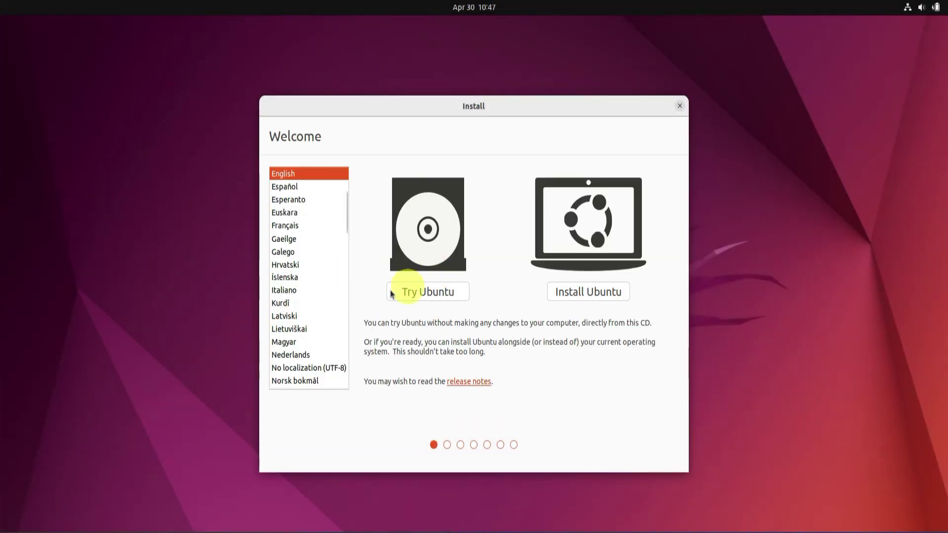
click(444, 295)
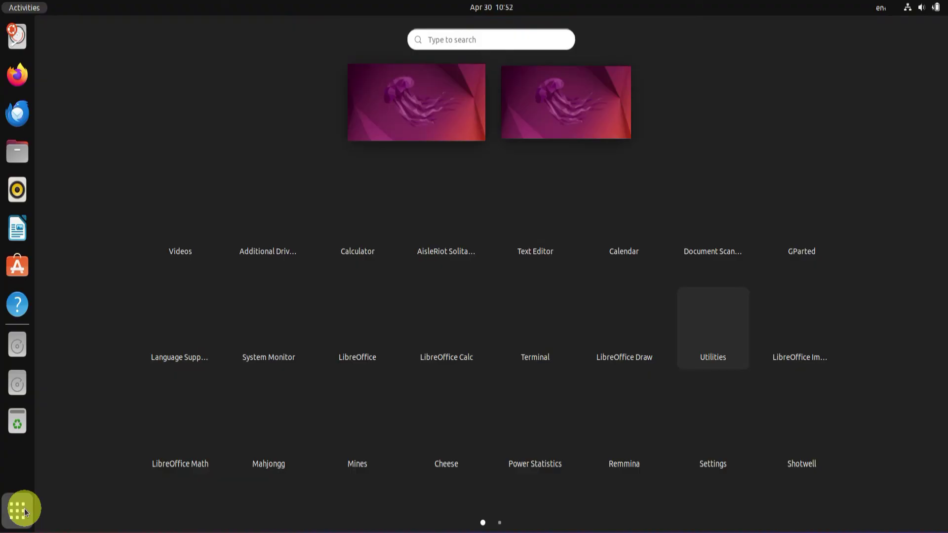
- Open Terminal and run add-apt-repository ppa:yannubuntu/boot-repair
click(444, 39)
text(terminal)
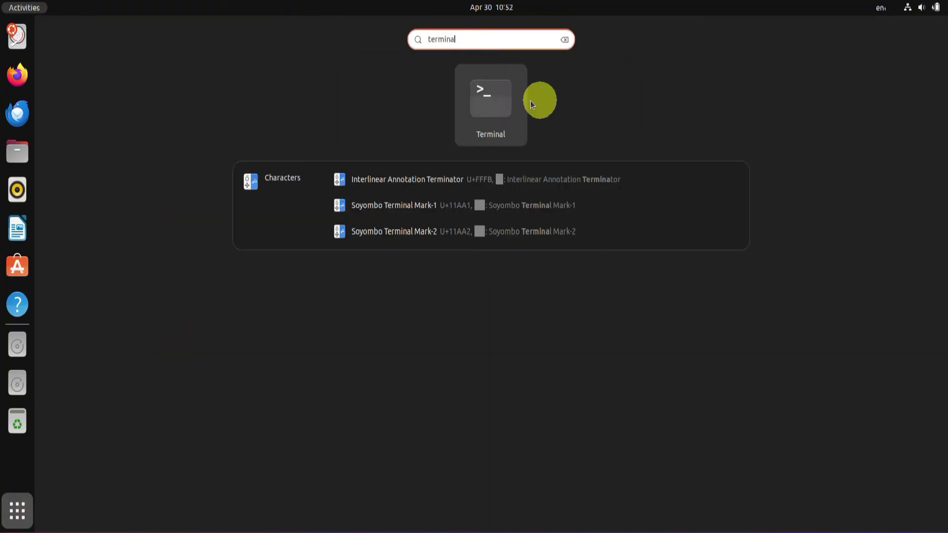
click(493, 97)
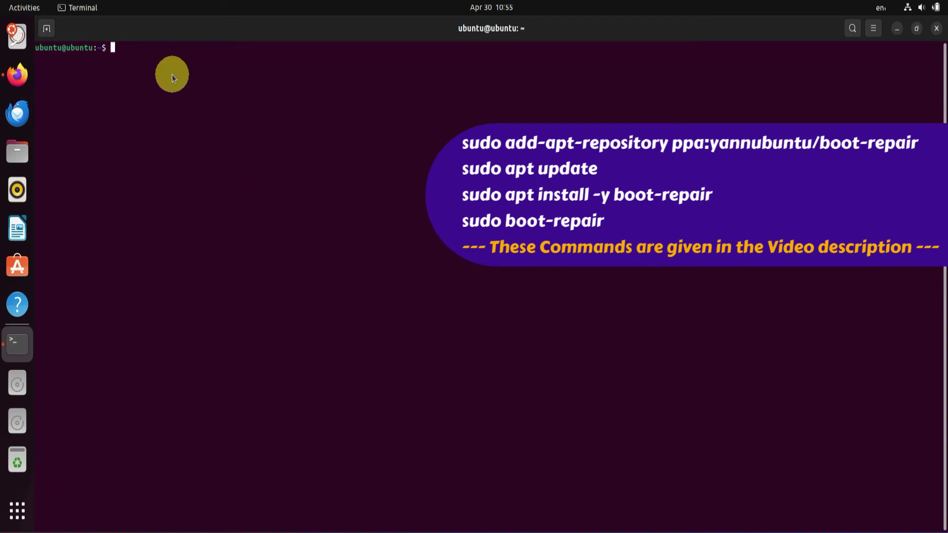
right_click(172, 78)
click(196, 117)
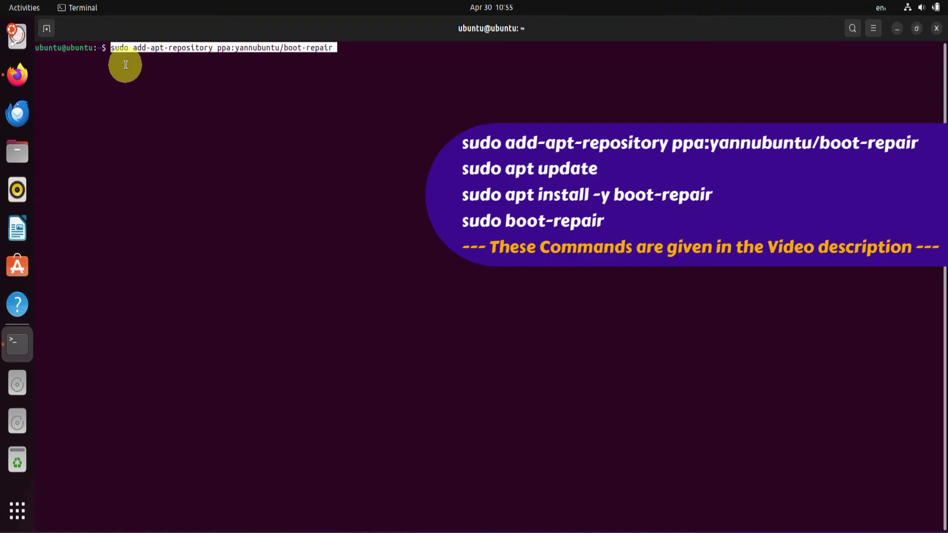
key(Return)
key(Return)
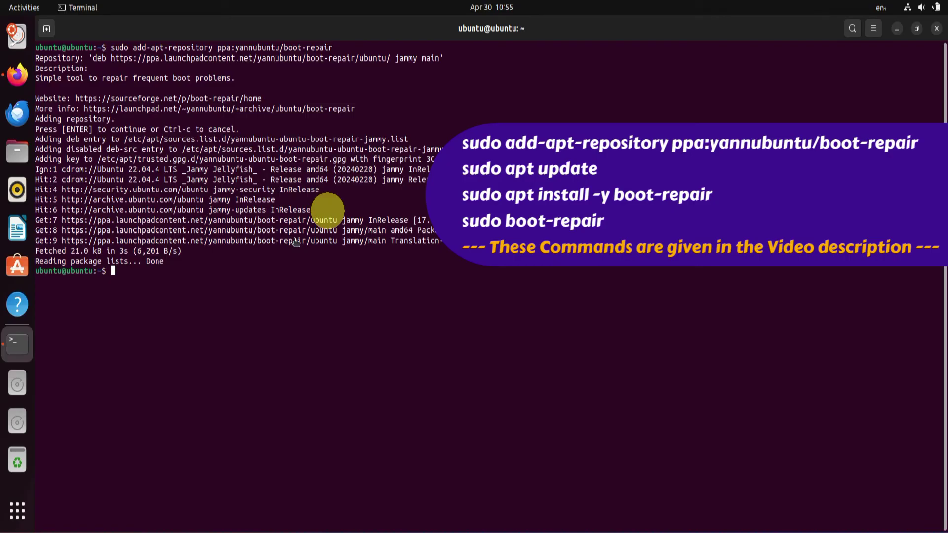
- Run sudo apt update and sudo apt install -y boot-repair, then paste sudo boot-repair
right_click(146, 282)
click(183, 321)
key(Return)
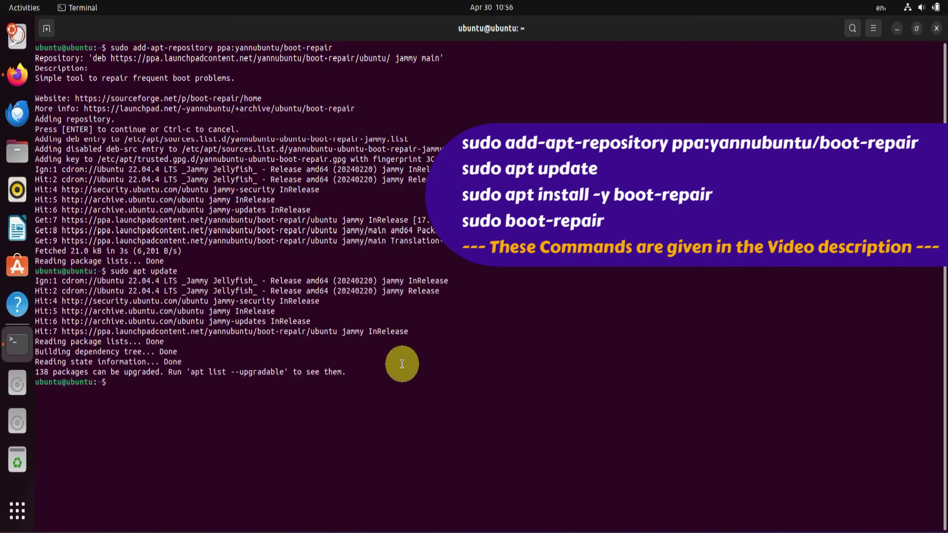
right_click(131, 388)
click(174, 432)
key(Return)
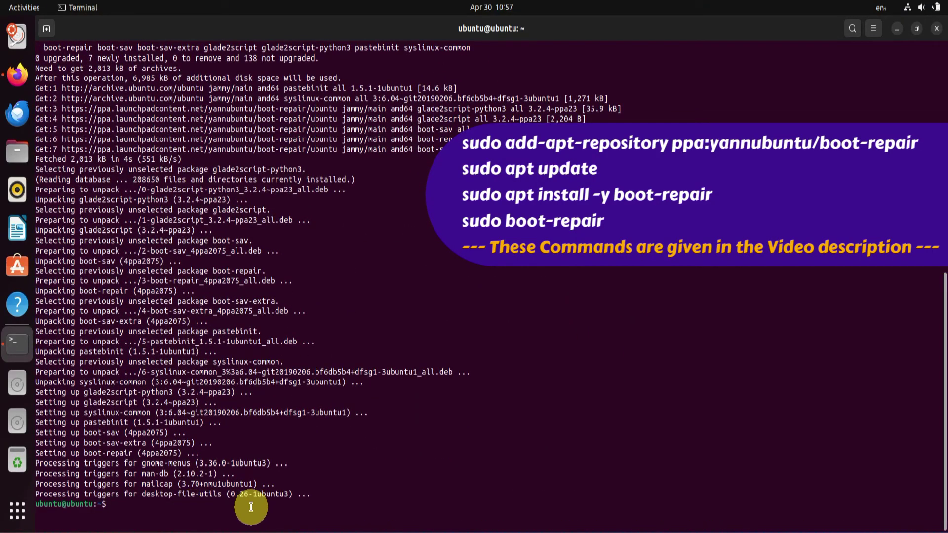
right_click(251, 504)
click(283, 429)
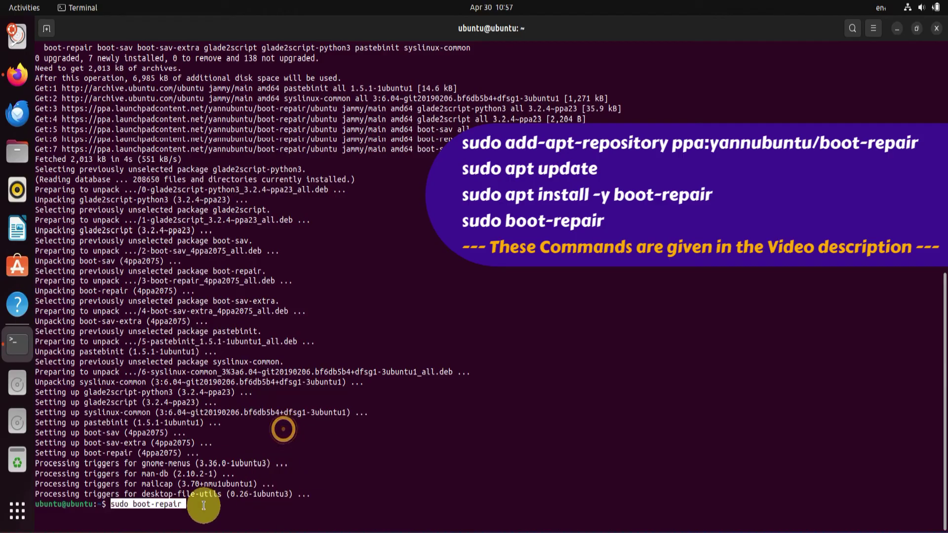
- Launch Boot Repair, leave Repair Windows boot files off, and start Recommended repair
key(Return)
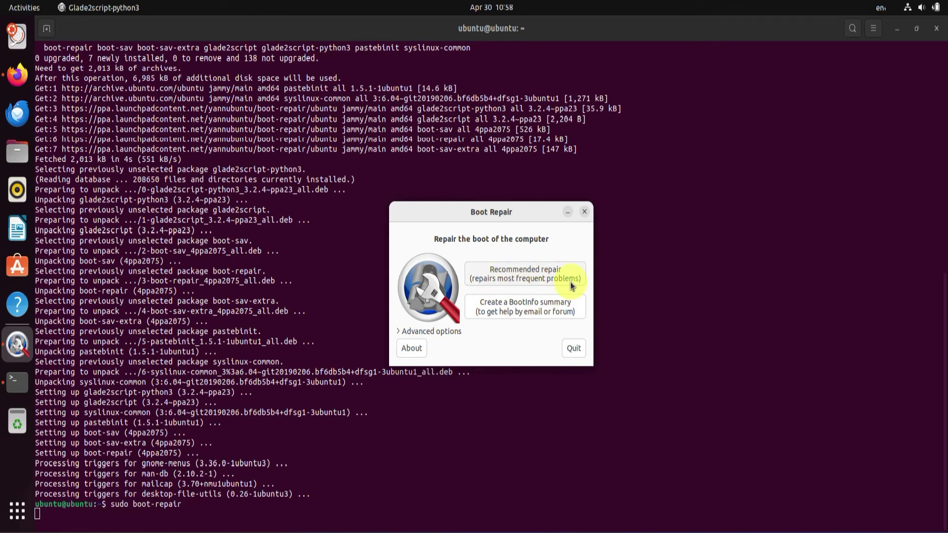
click(402, 332)
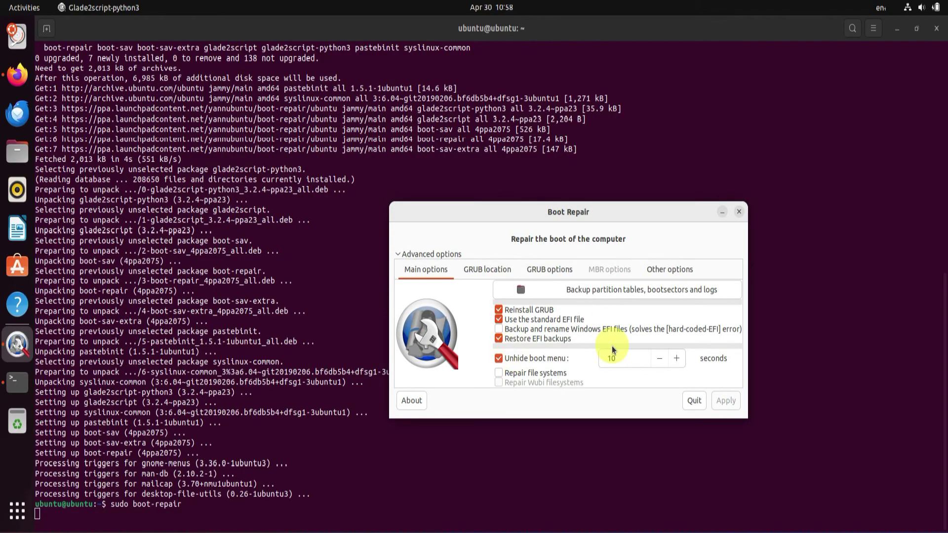
click(670, 272)
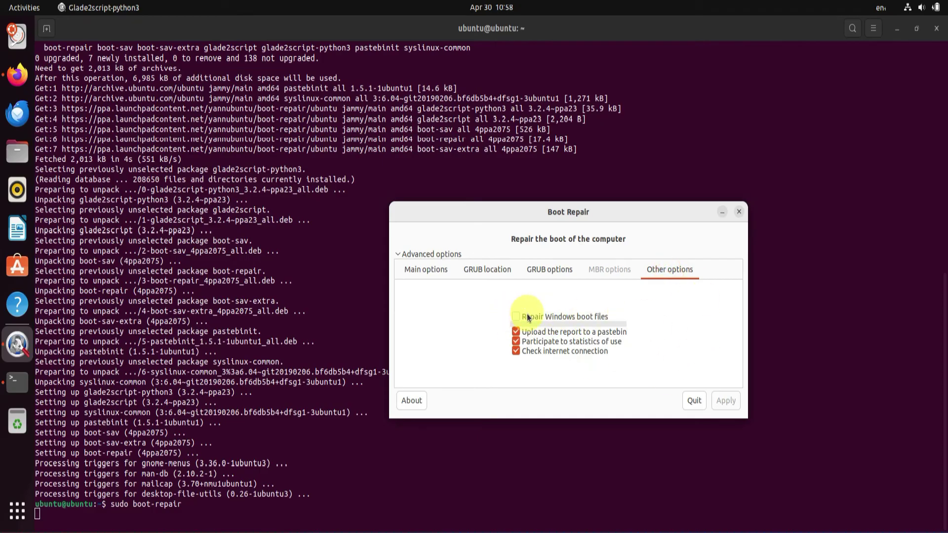
click(517, 318)
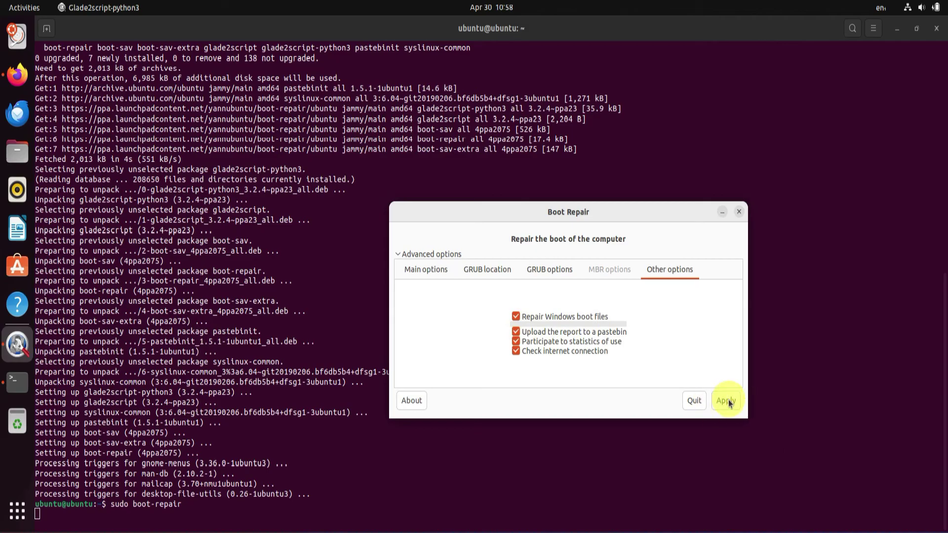
click(516, 316)
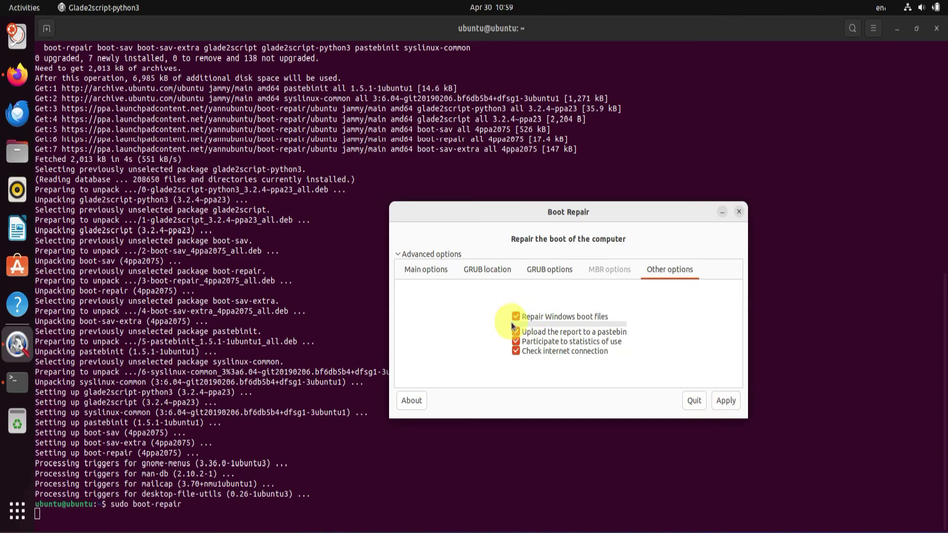
click(412, 256)
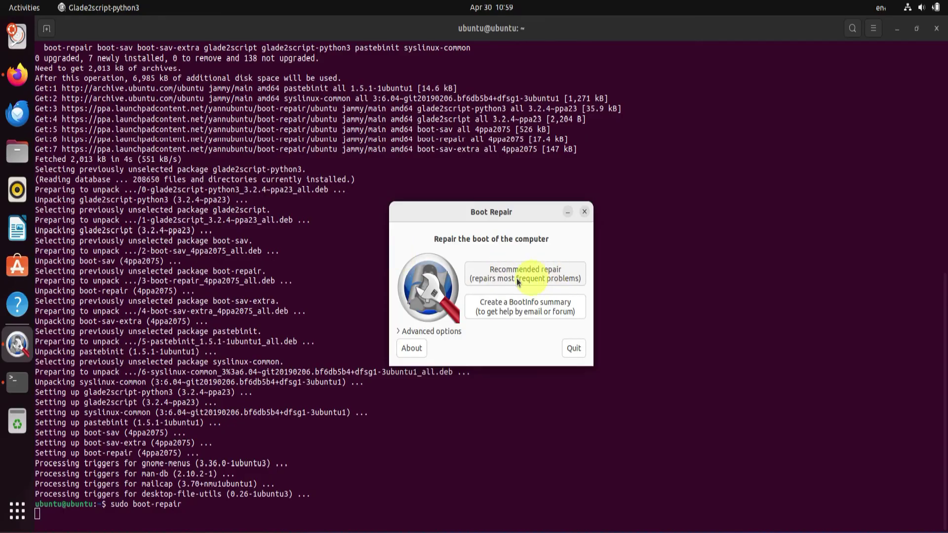
click(571, 276)
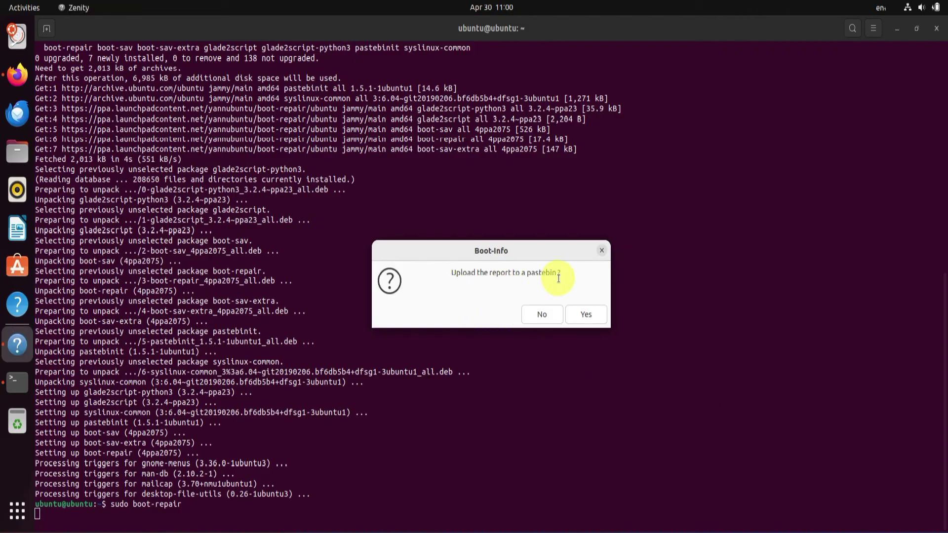
- Finish Boot Repair without the pastebin upload, close the summary and terminal, and restart
click(543, 316)
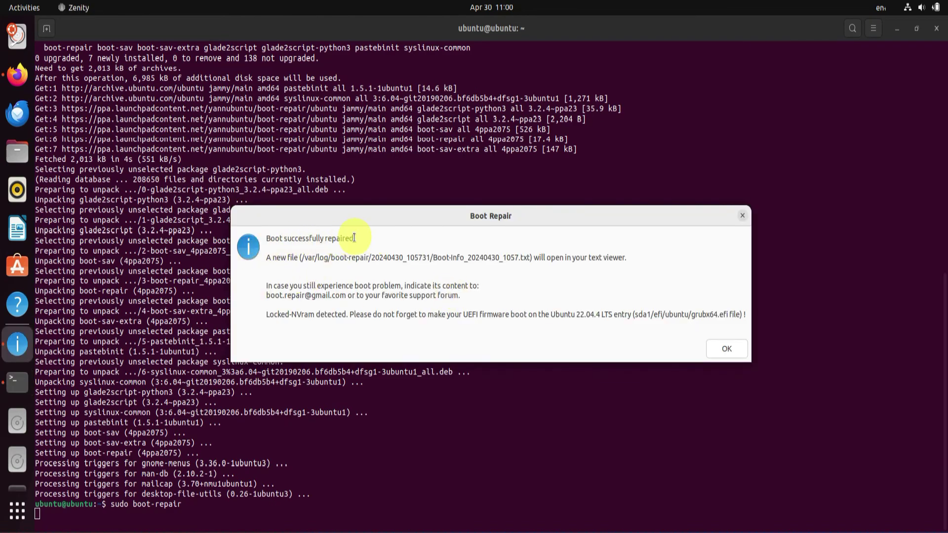
click(738, 350)
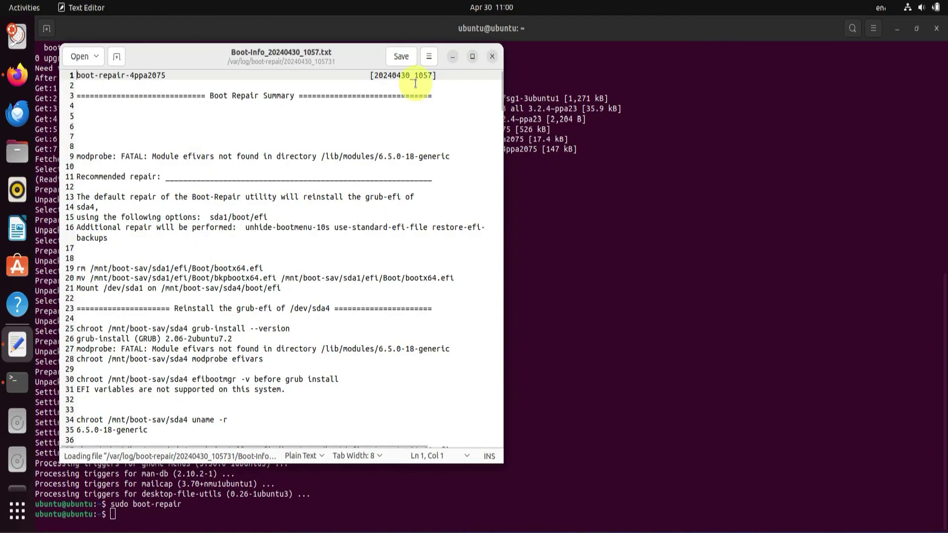
click(494, 57)
click(936, 28)
click(928, 7)
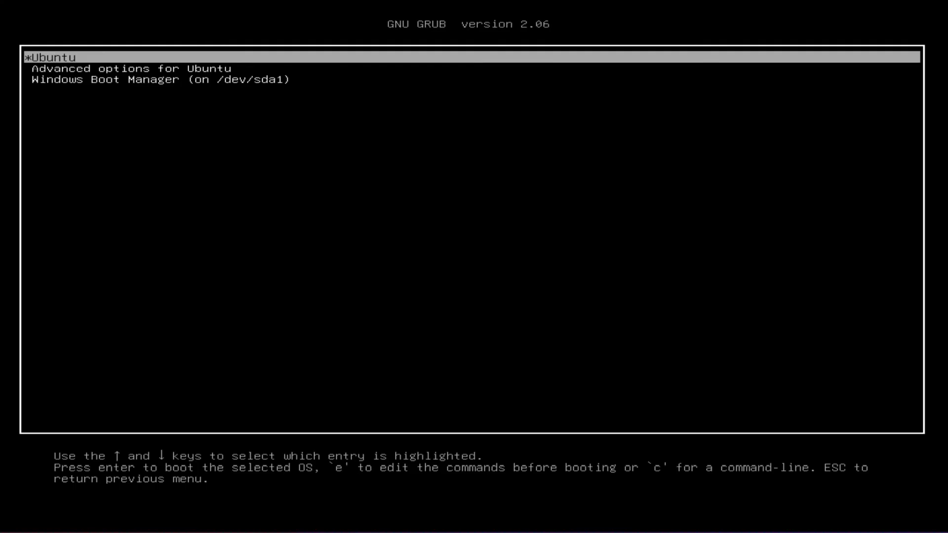
- Step through the GRUB entries down to Windows Boot Manager, then reselect Ubuntu
key(Down)
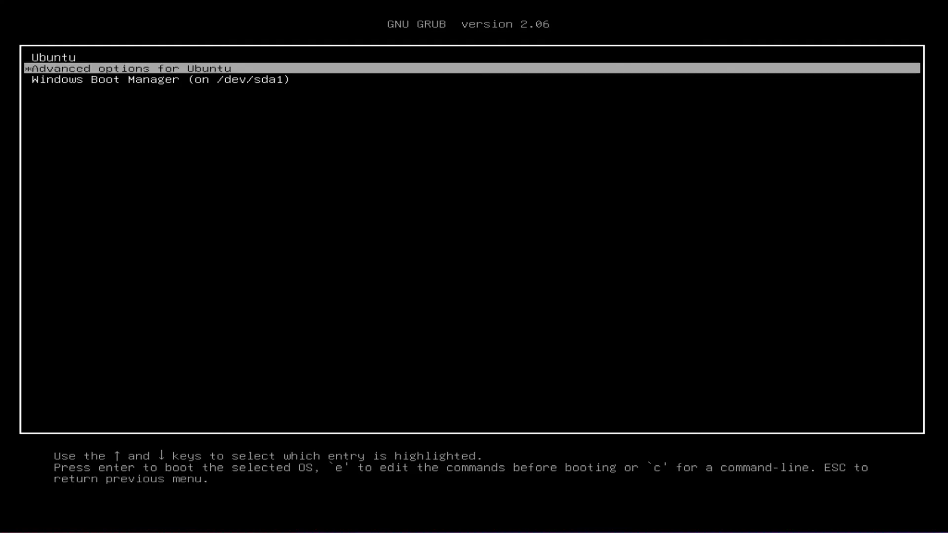
key(Down)
key(Up)
key(Up)
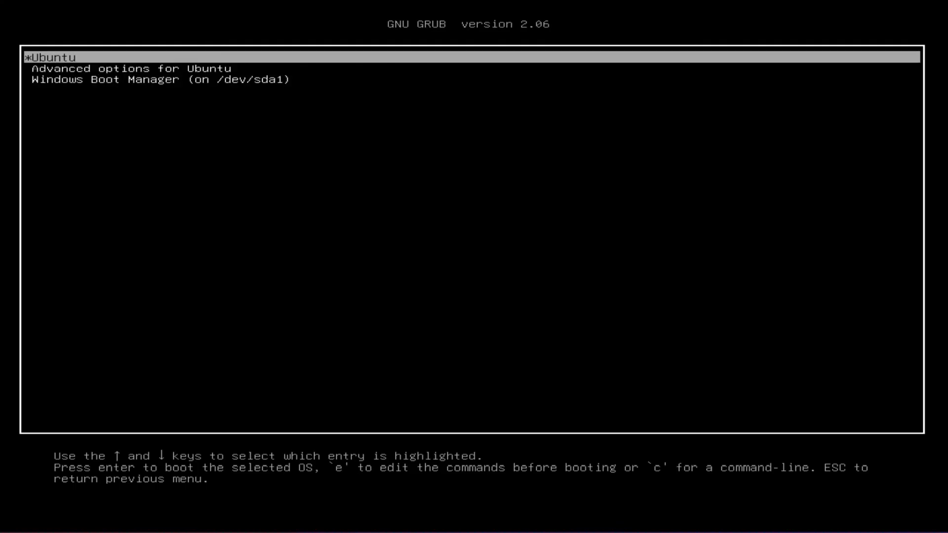